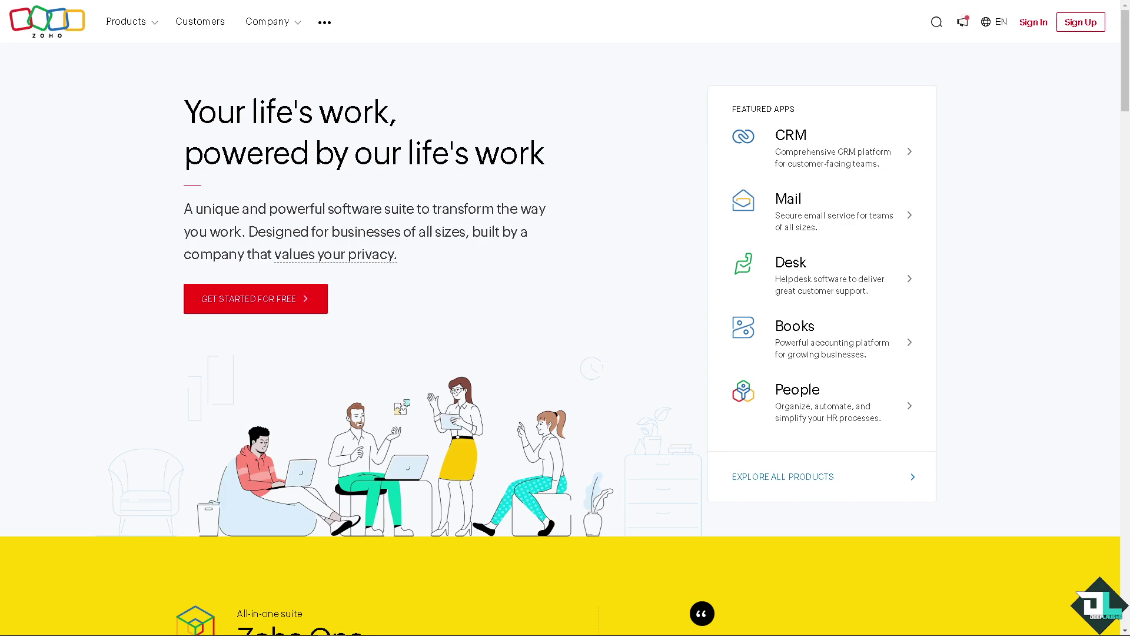
Step: Go from the Zoho homepage to the Zoho sign-in page
click(1034, 22)
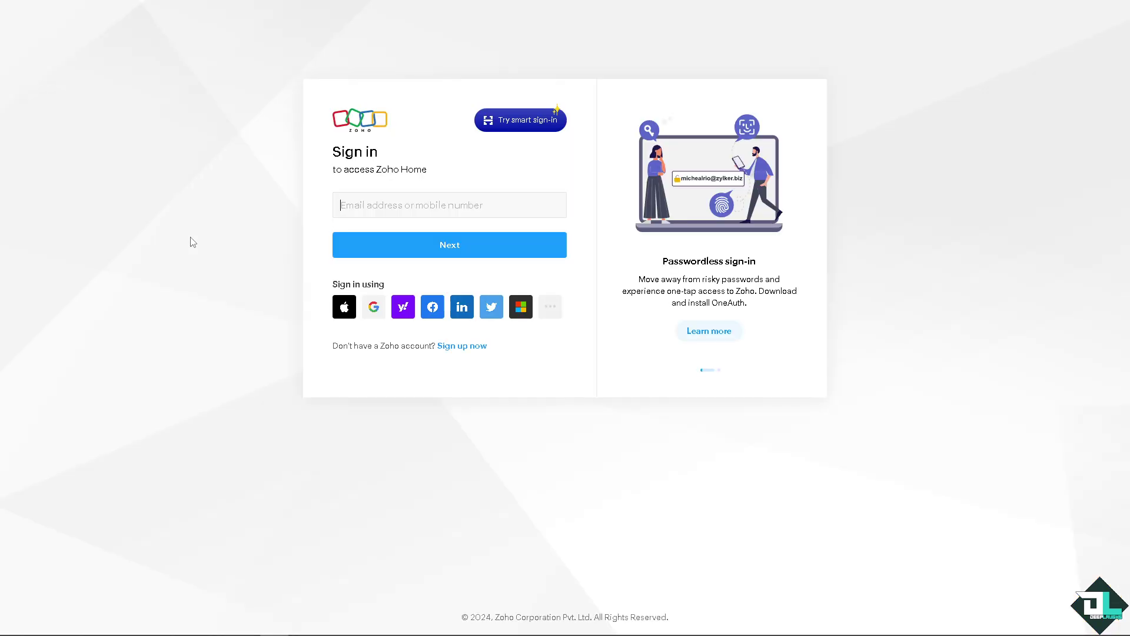
Step: Follow 'Sign up now' to the free account page and get into Zoho Home
click(484, 346)
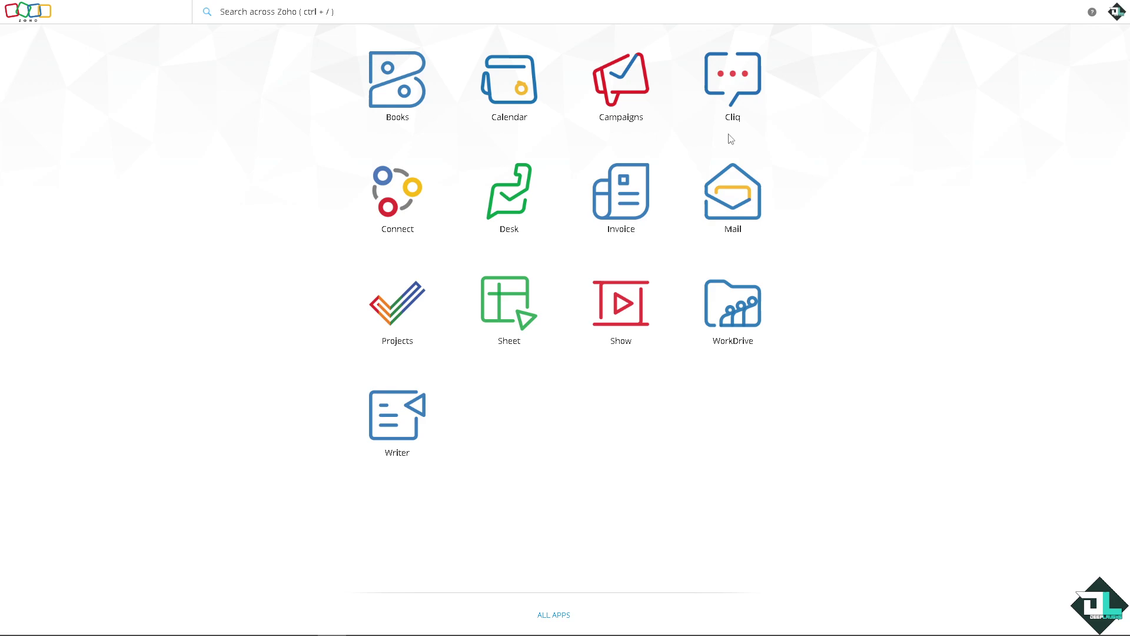
Step: Launch Zoho Mail from the Zoho Home app grid
click(745, 215)
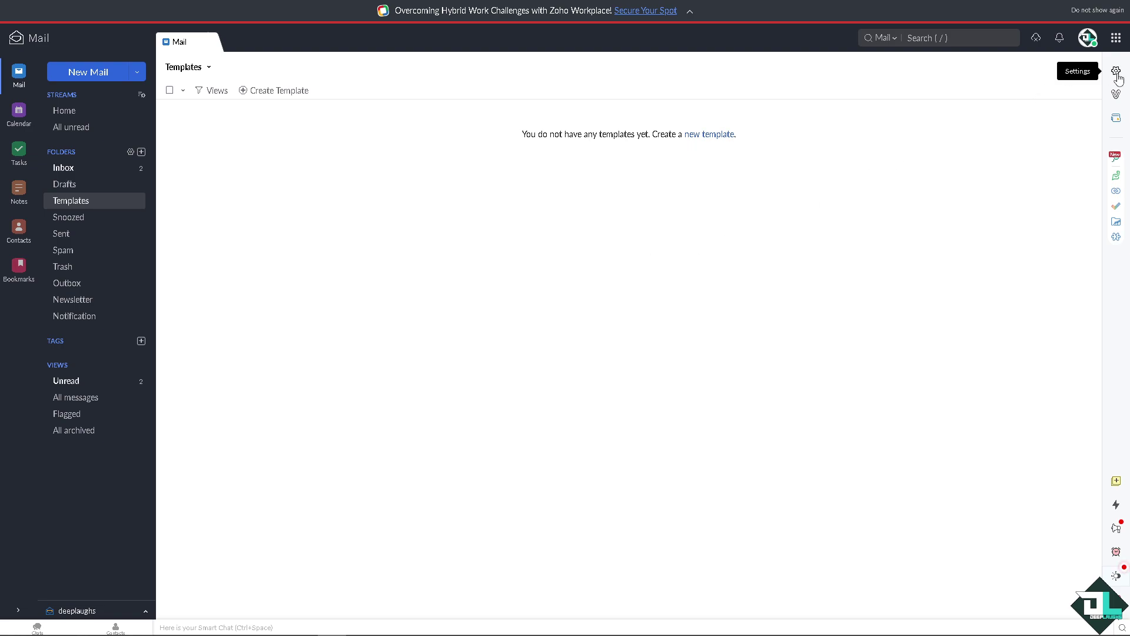
Step: Open Mail settings at the Signature page showing the 'Zoho Signature' entry
click(1116, 71)
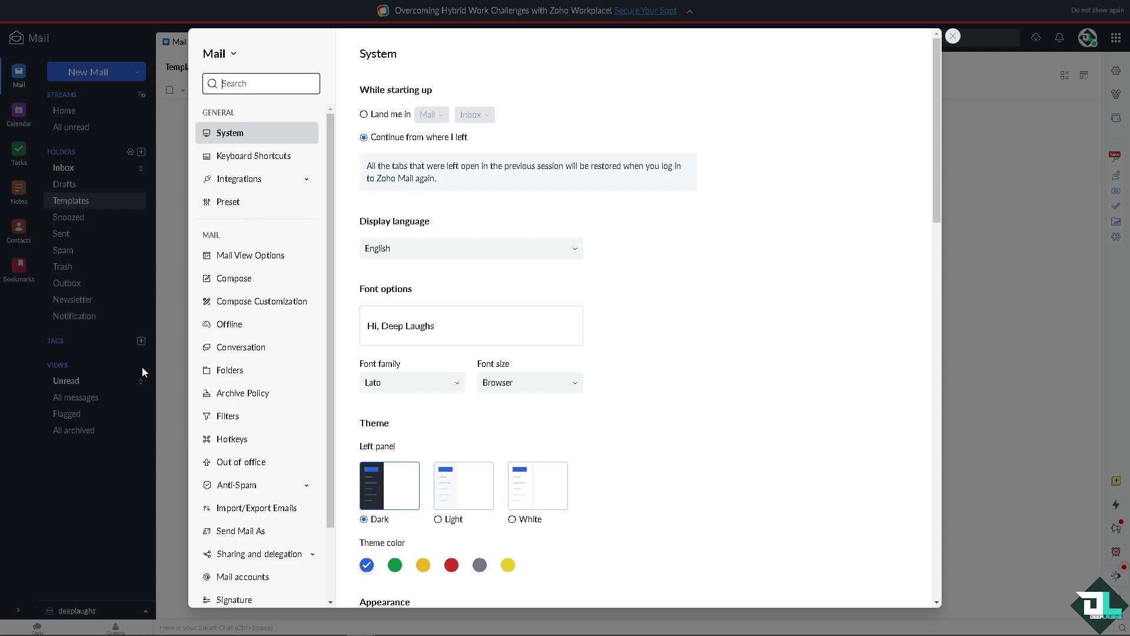
scroll(268, 430, down, 2)
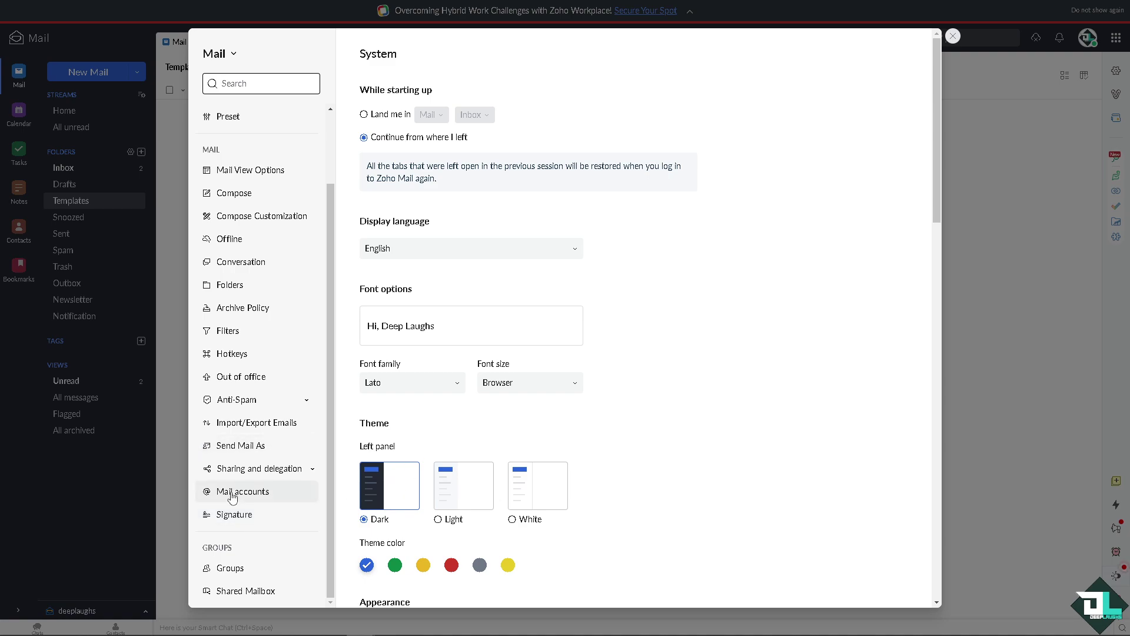
click(237, 515)
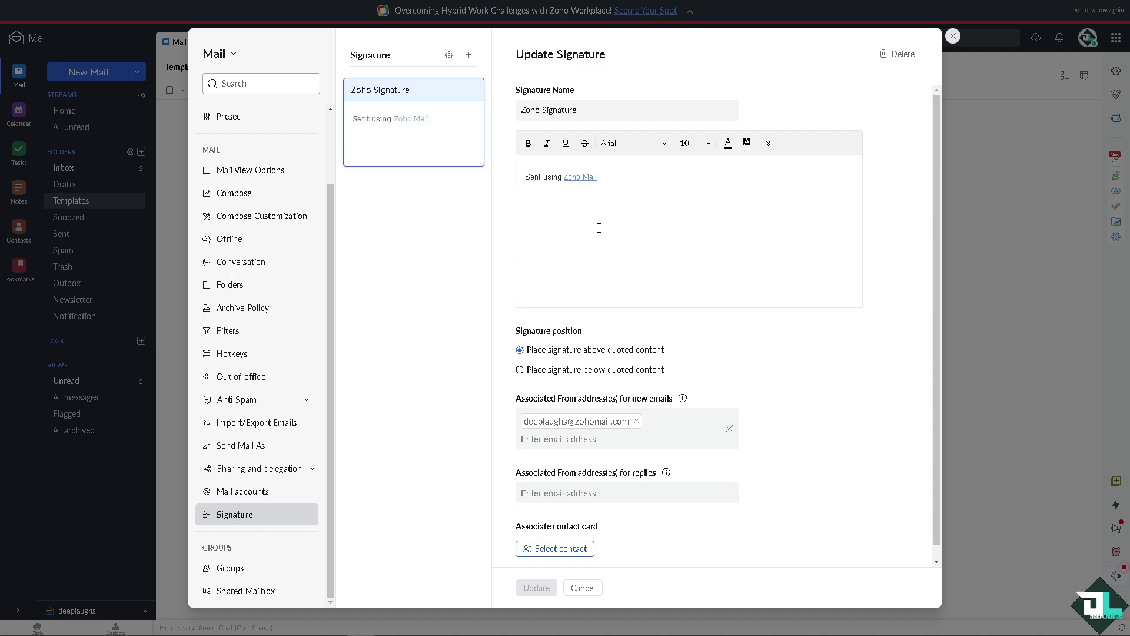
Step: Replace 'Sent using Zoho Mail' with the pasted tagline and YouTube channel details
click(599, 222)
drag(621, 184, 488, 181)
key(BackSpace)
text(We create easy to follow guides, tutorials and walkthroughs to help you solve your problems quickly.)
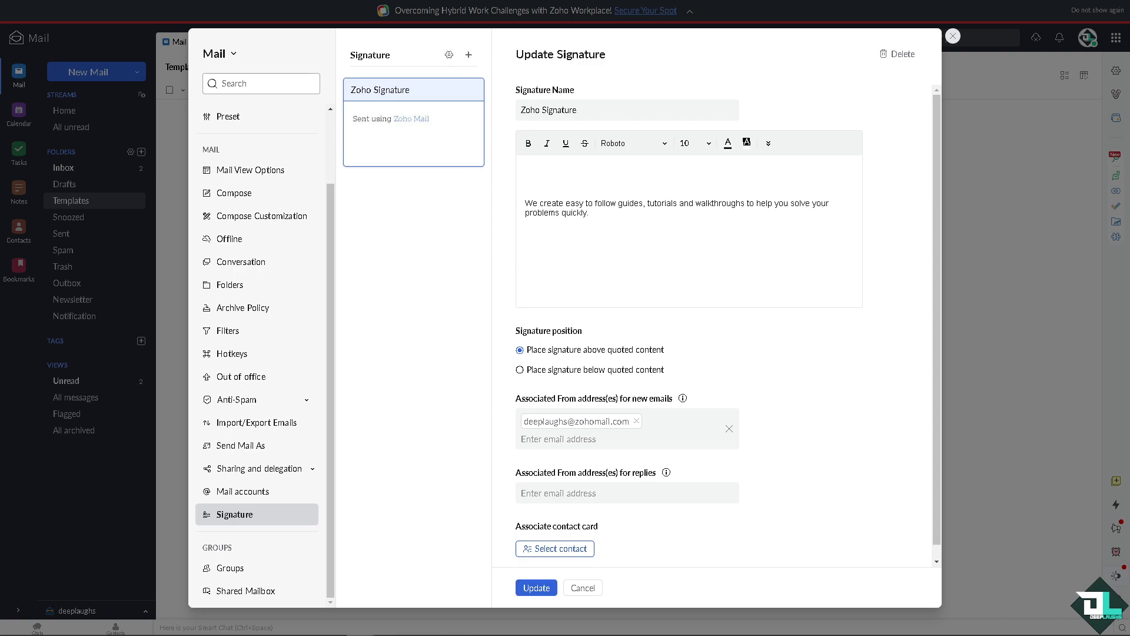
key(Return)
key(Return)
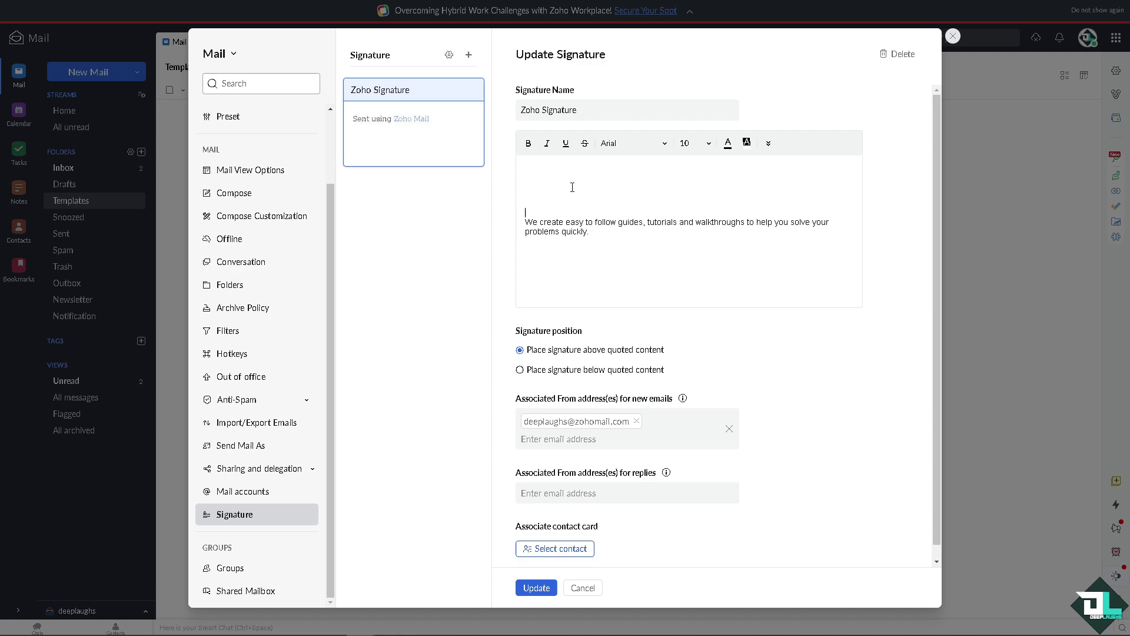
text(www.youtube.com/@DeepLaughs 28.3K subscribers 751 videos 512,447 views Joined Aug 23, 2015 United Kingdom)
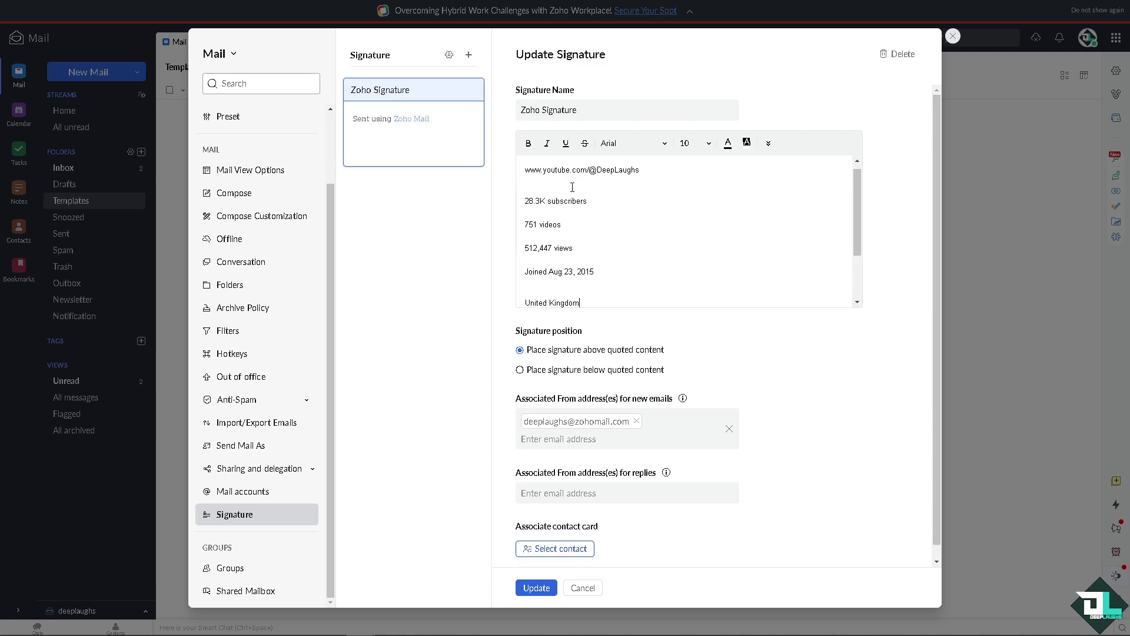
Step: Delete the channel statistics and United Kingdom lines, leaving the YouTube link selected
drag(615, 270, 525, 199)
key(BackSpace)
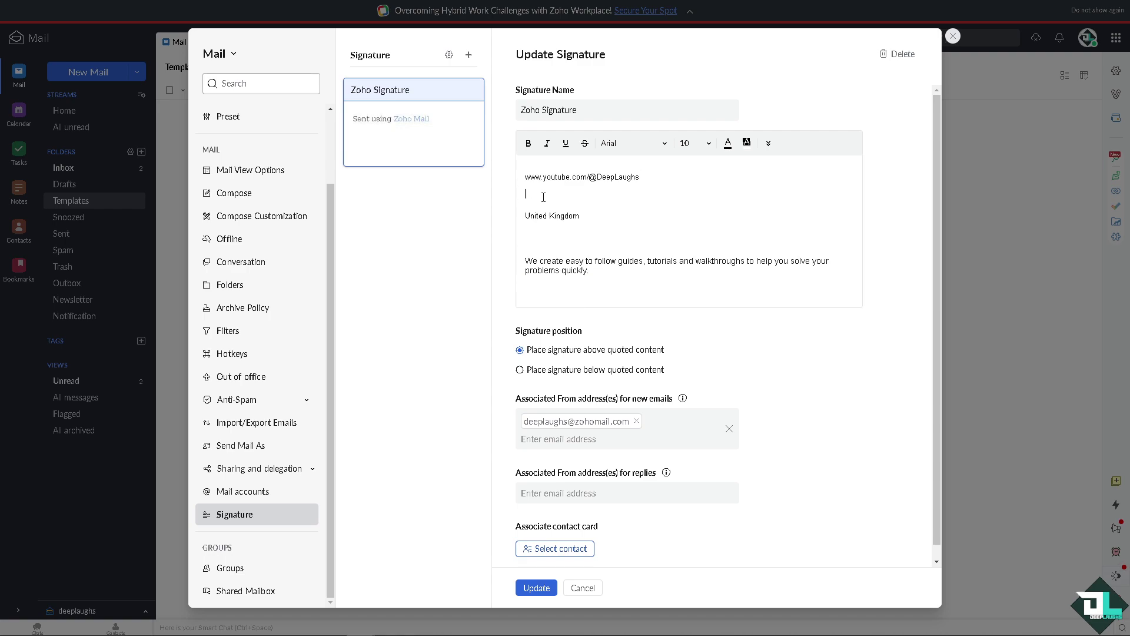
drag(588, 213, 525, 194)
key(BackSpace)
key(BackSpace)
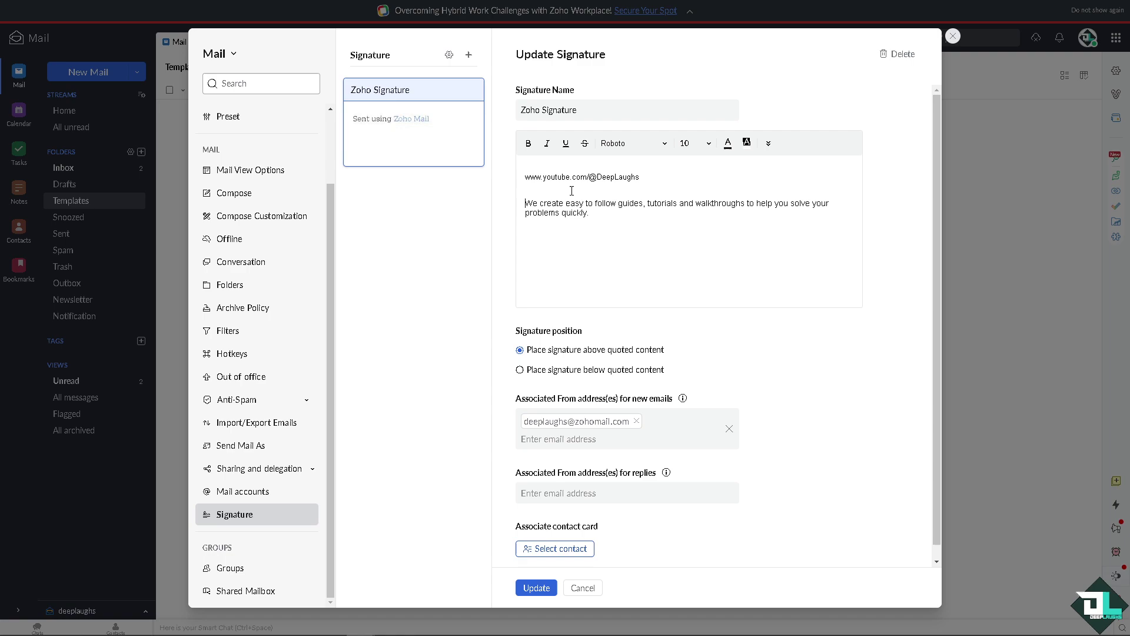
drag(660, 181, 516, 186)
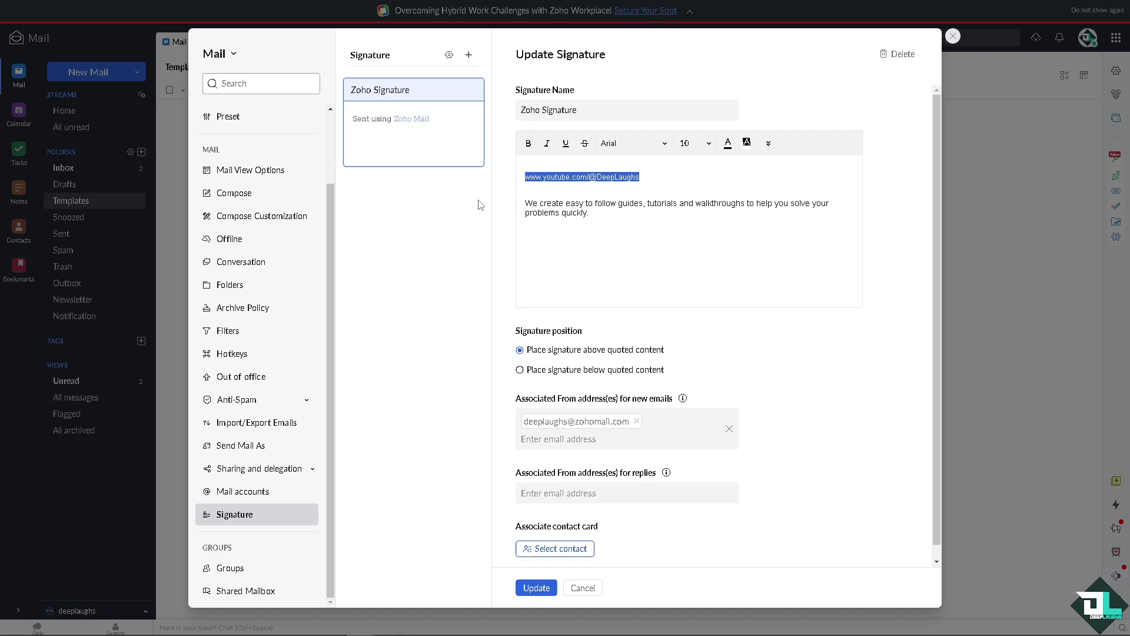
Step: Make the YouTube link in the signature bold and underlined
click(565, 145)
click(528, 143)
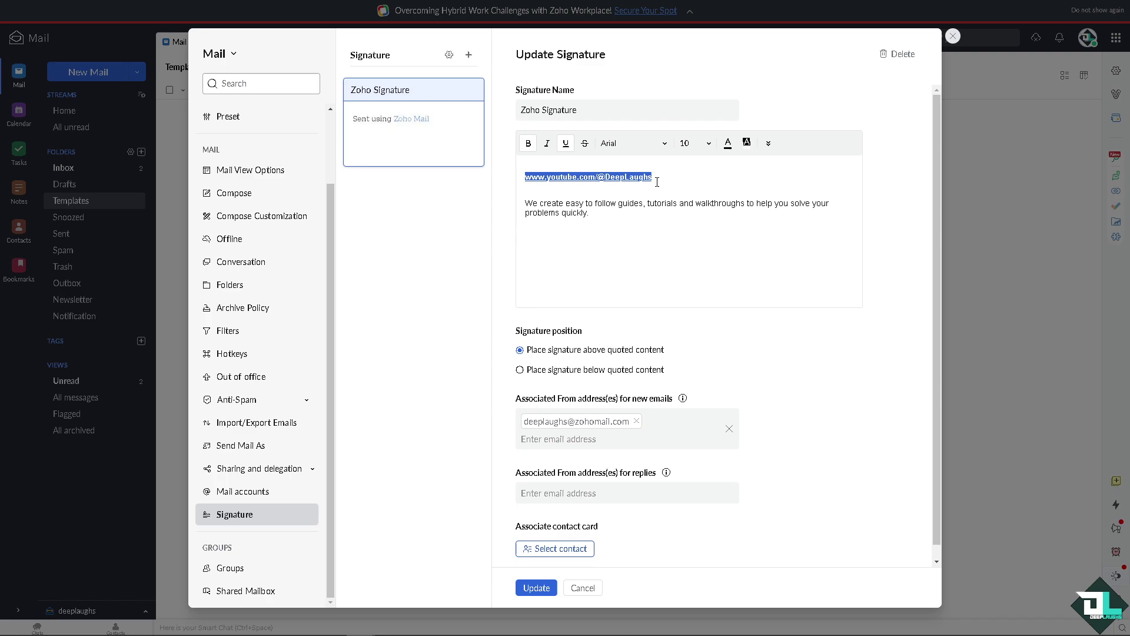
click(683, 176)
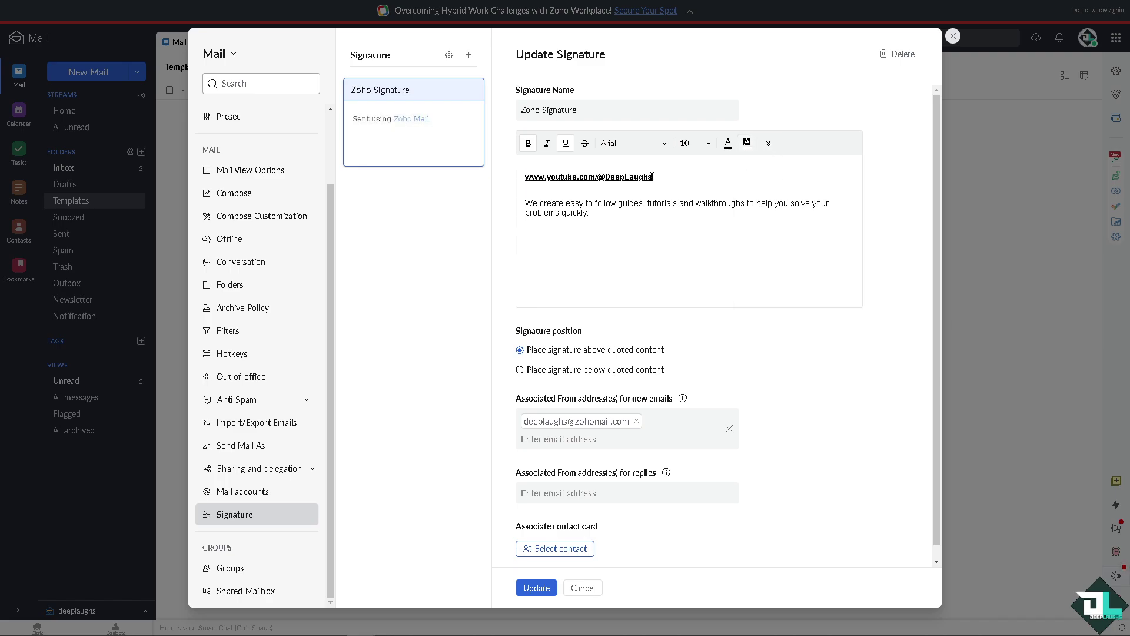
Step: Give the YouTube link a blue background highlight
drag(652, 176, 510, 180)
click(747, 143)
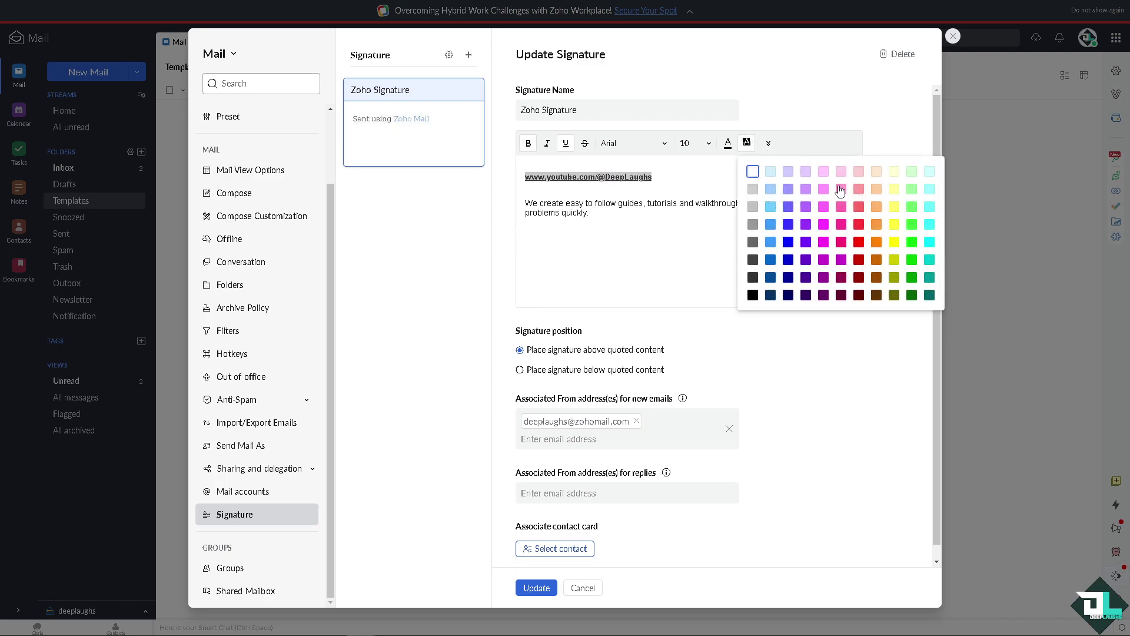
click(771, 259)
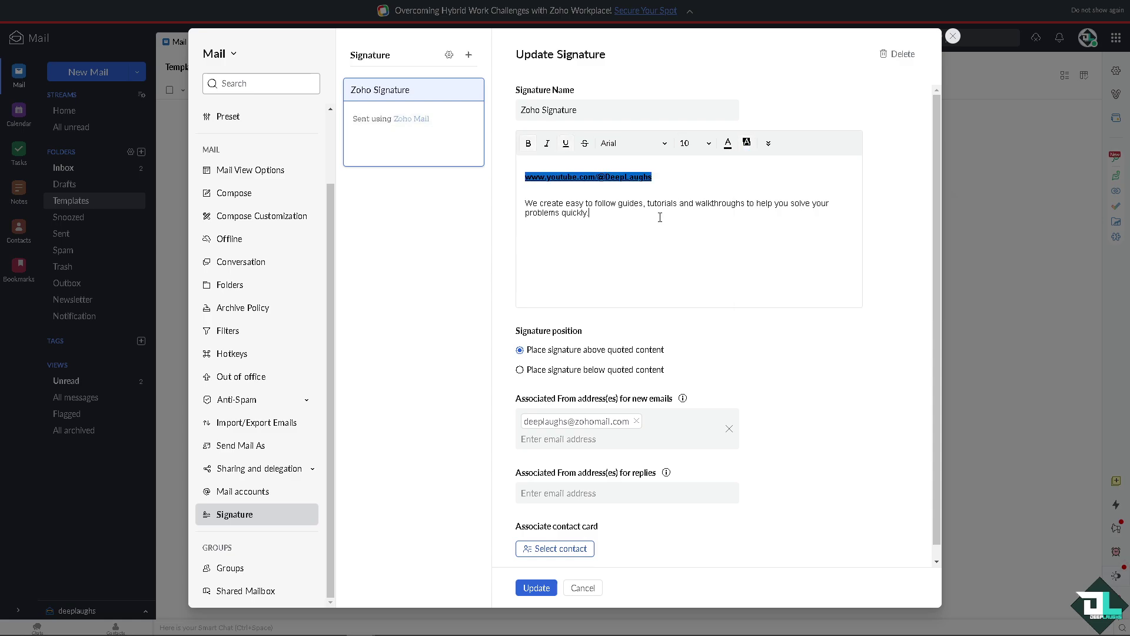
click(692, 178)
click(662, 175)
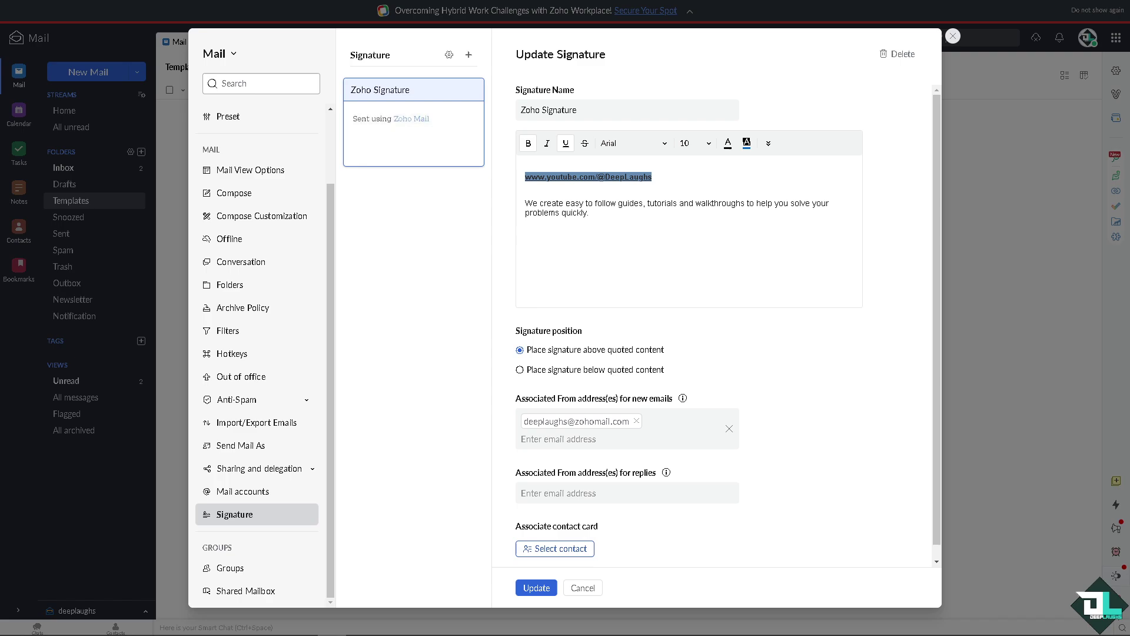
Step: Change the YouTube link's background highlight from blue to yellow
scroll(626, 212, down, 1)
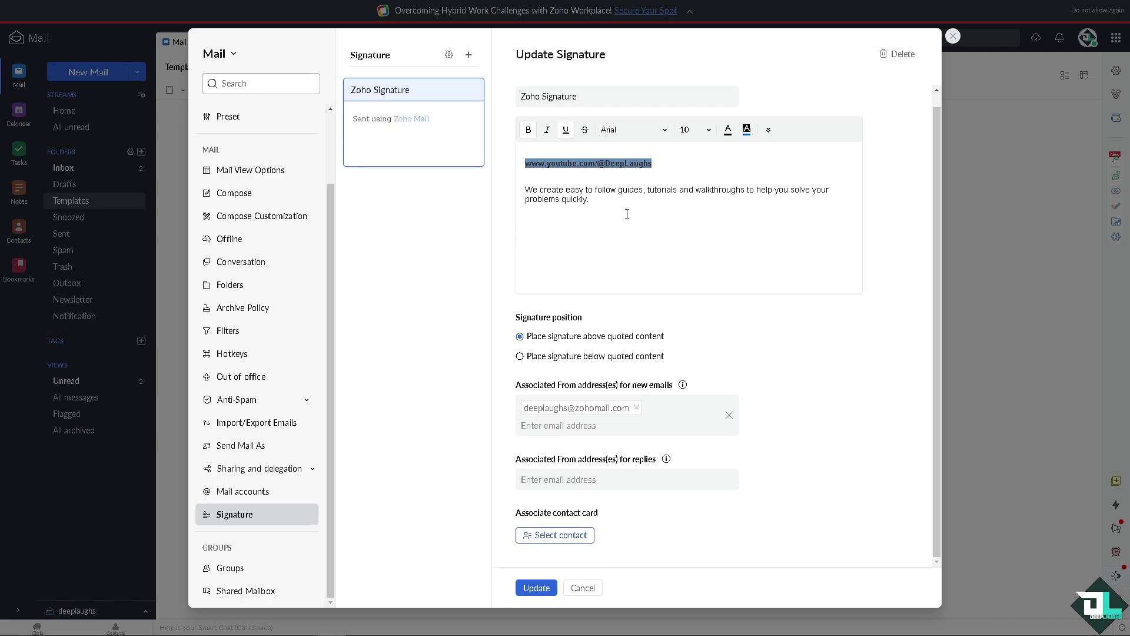
click(746, 130)
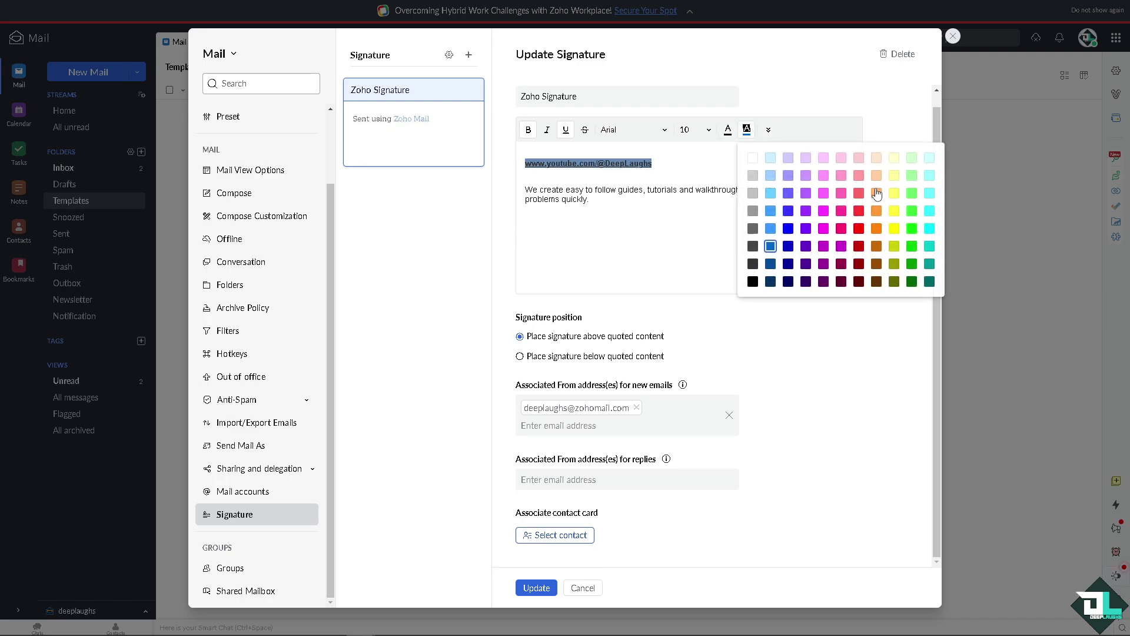
click(894, 193)
click(729, 130)
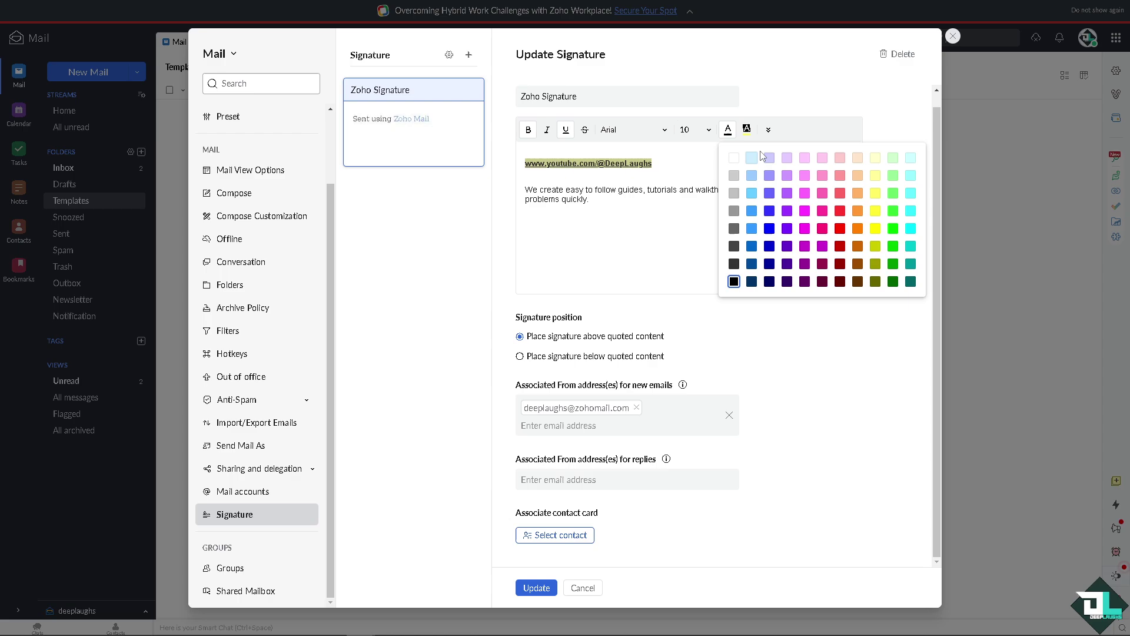
click(620, 206)
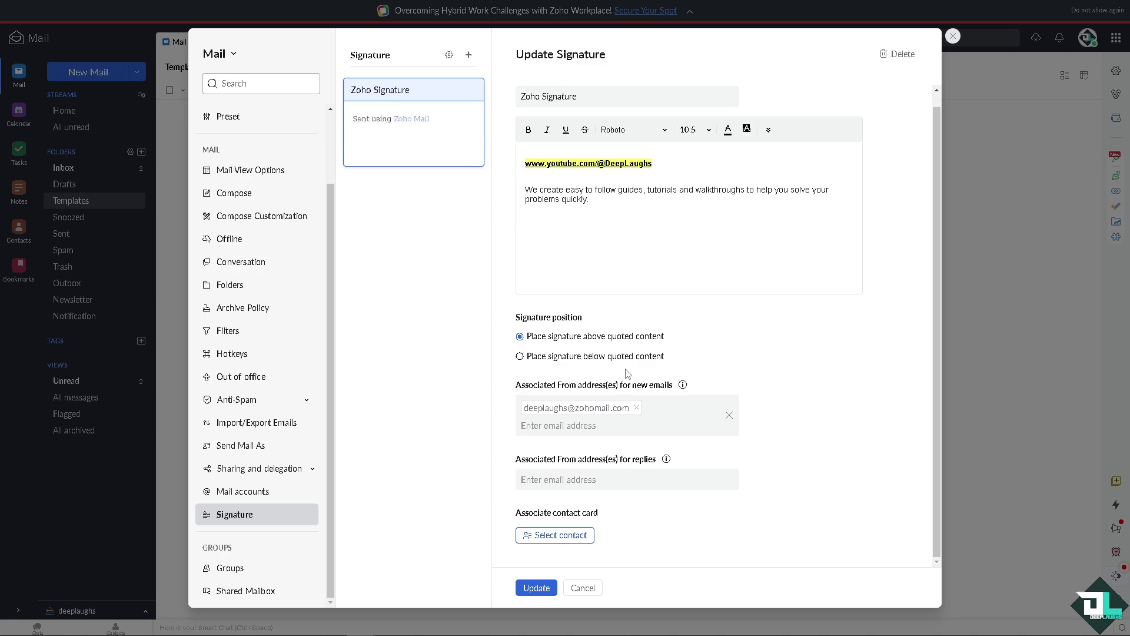
Step: Associate the account's own address with the signature for replies
click(562, 482)
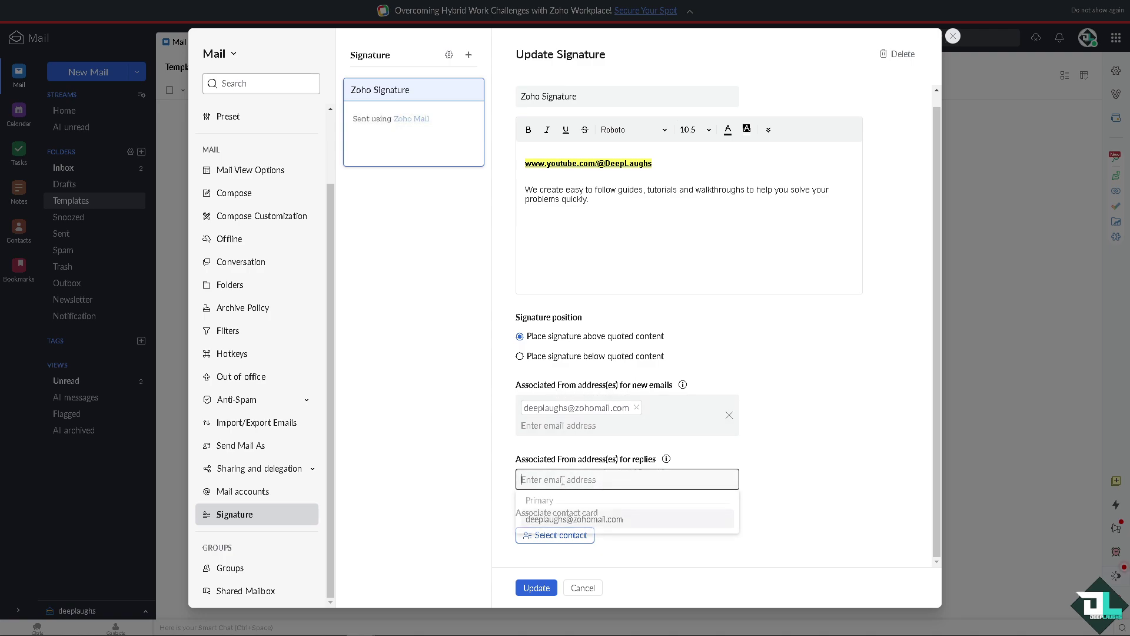
click(583, 521)
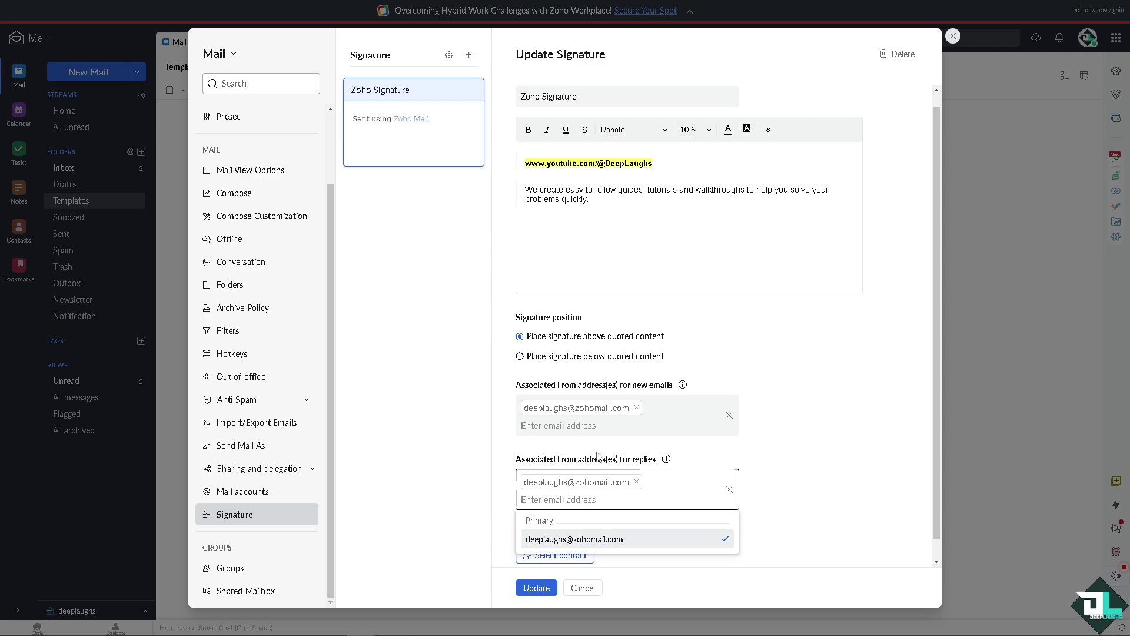
click(760, 340)
scroll(693, 342, down, 1)
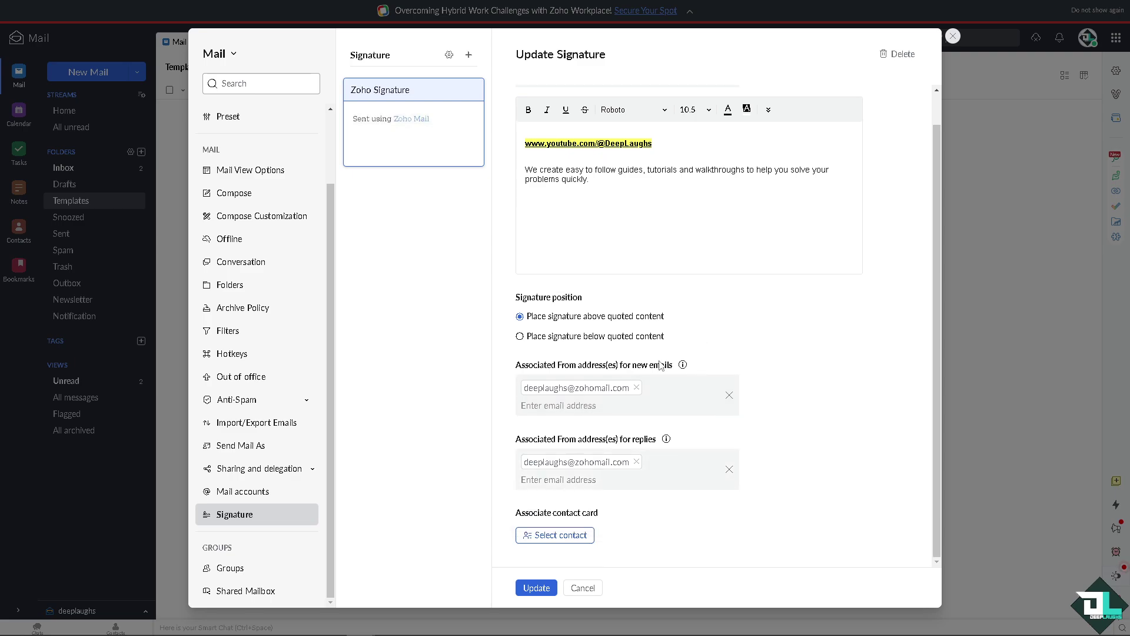
click(575, 536)
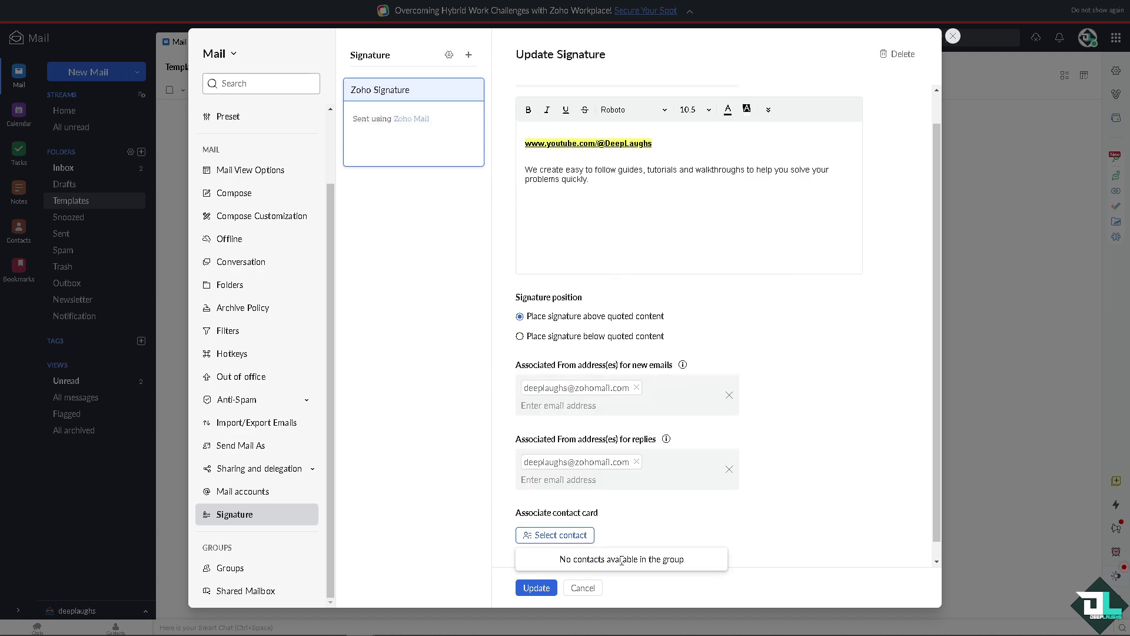
click(664, 530)
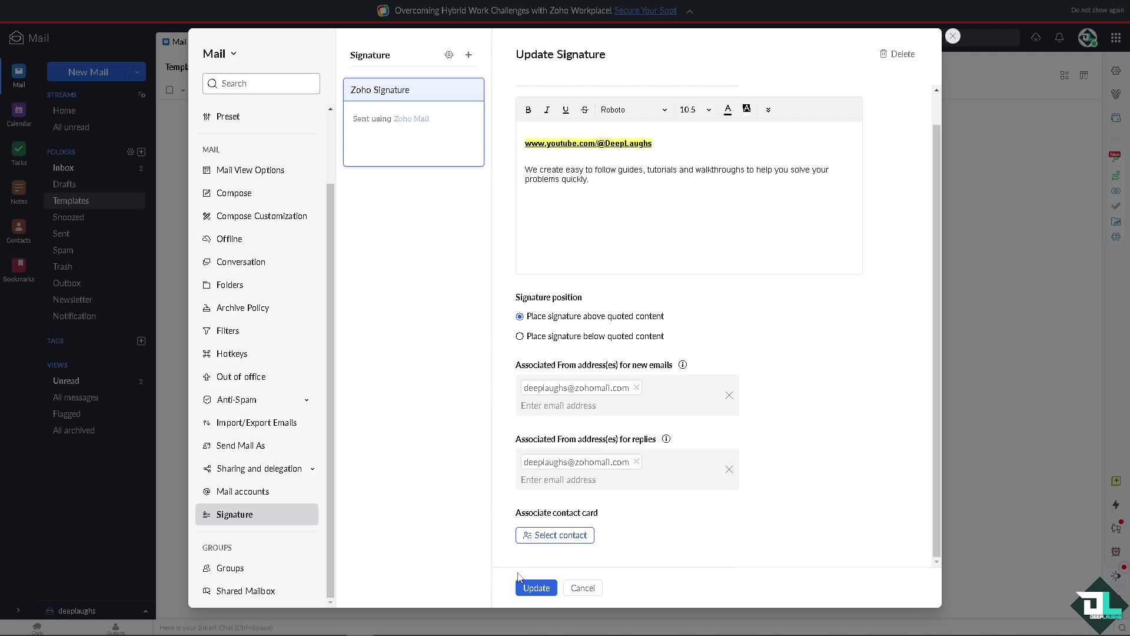
Step: Save the signature changes, close Settings, and start a new email
click(537, 589)
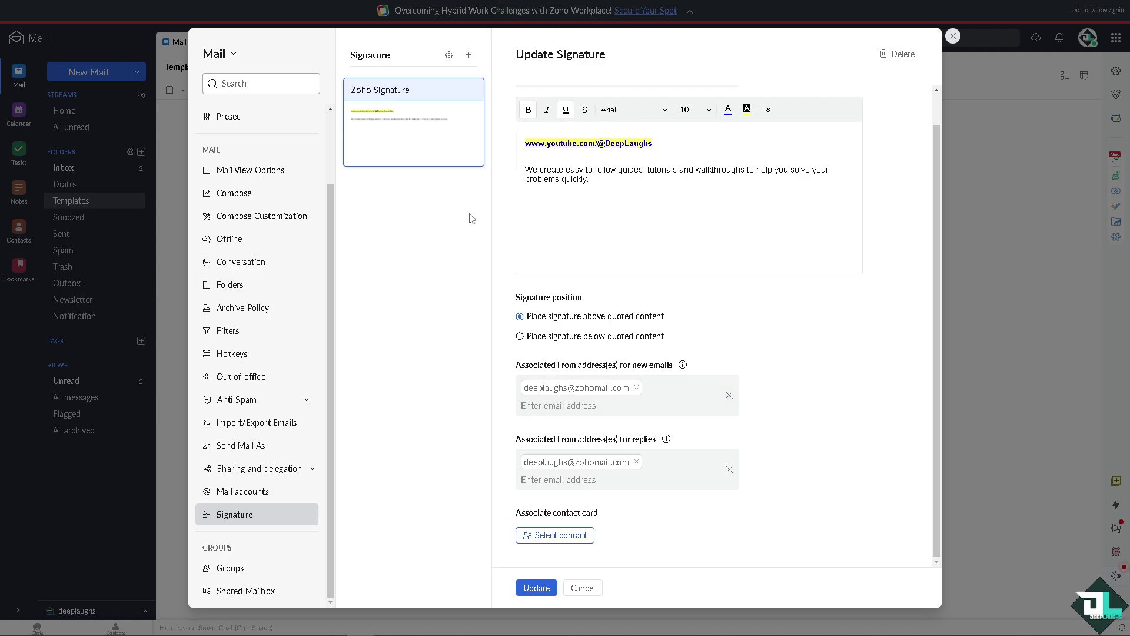
click(536, 588)
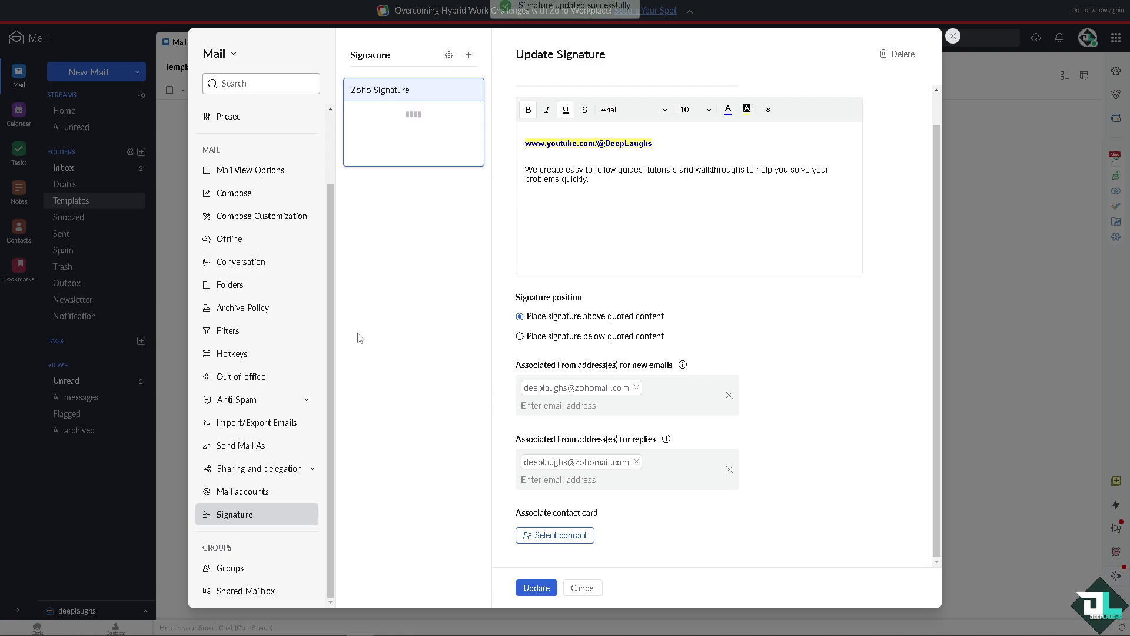
click(953, 36)
click(90, 81)
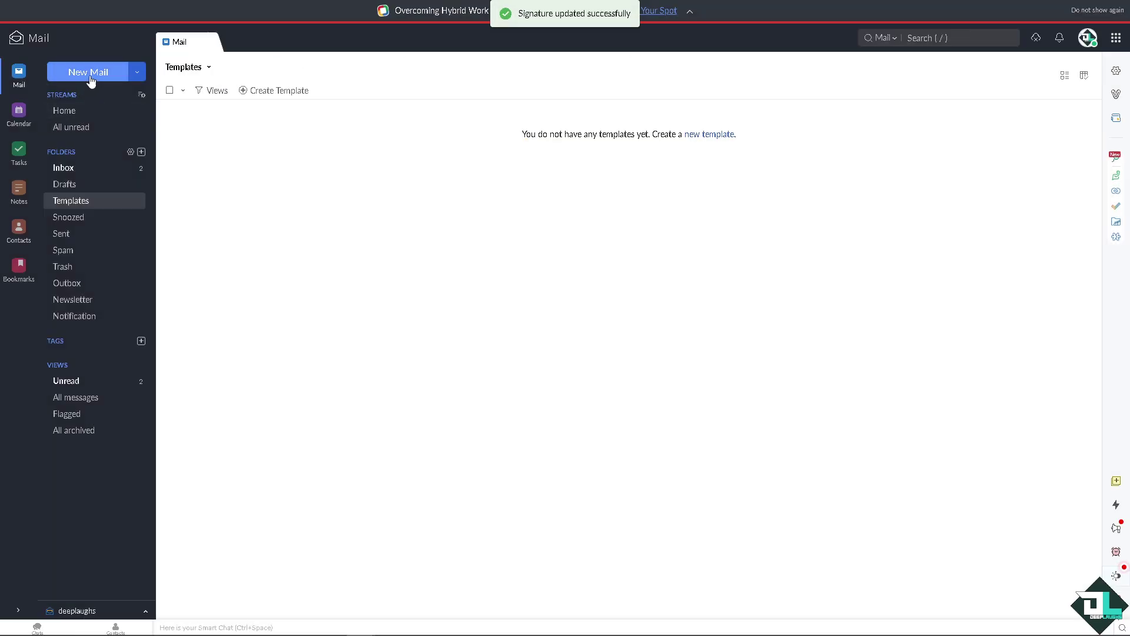
Step: Insert the 'How to Add a Signature in Mail' thumbnail, top-aligned, above the signature
click(307, 219)
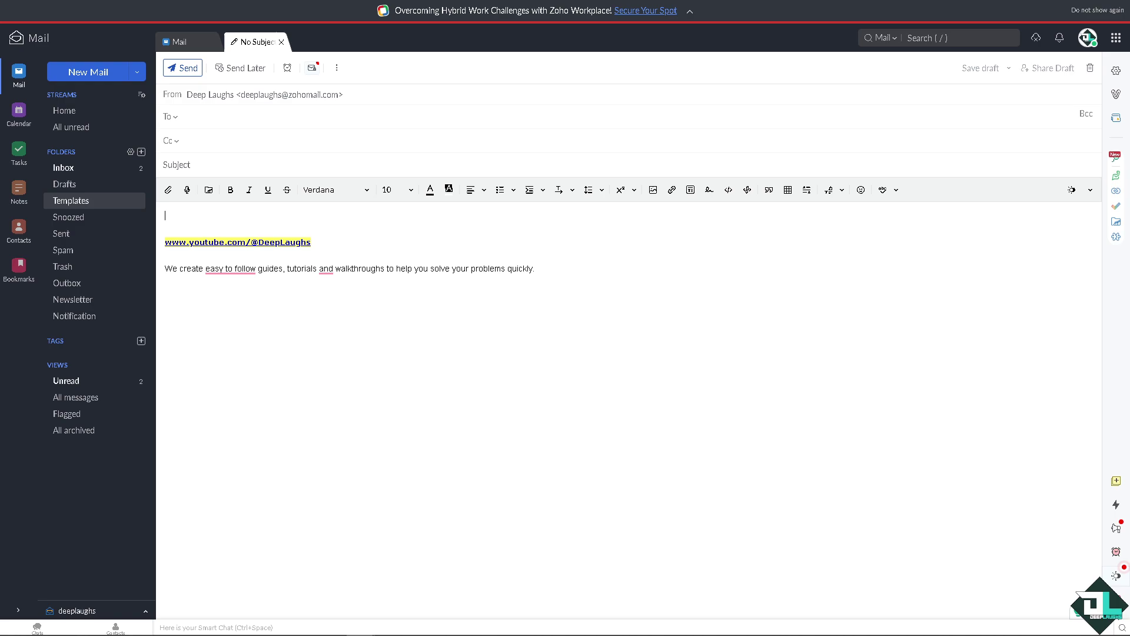
click(652, 192)
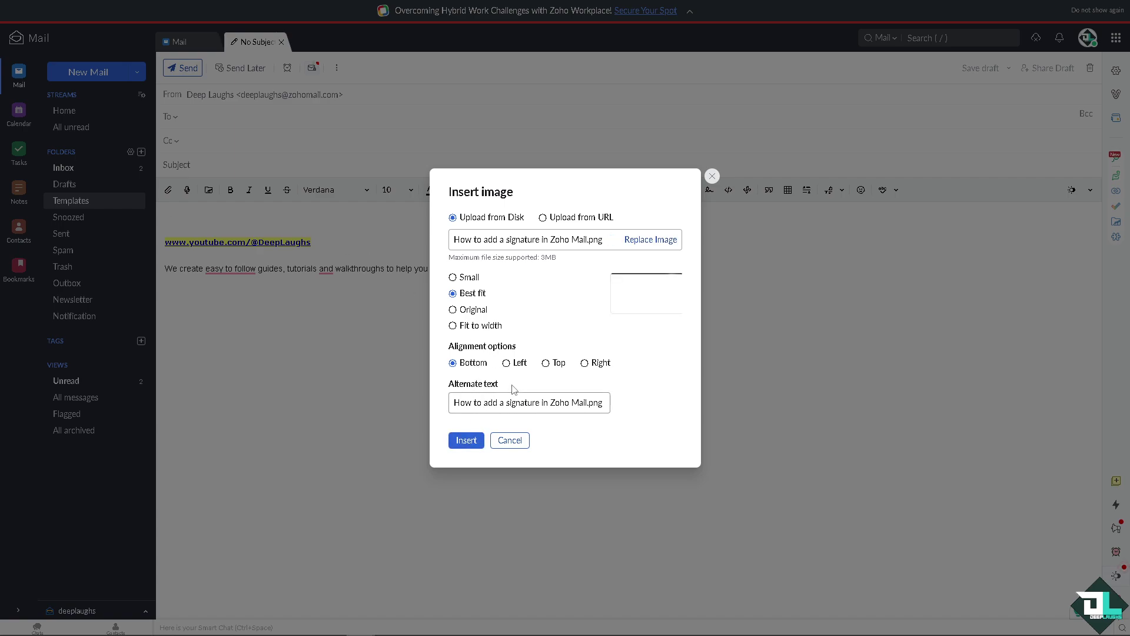
click(546, 363)
click(468, 442)
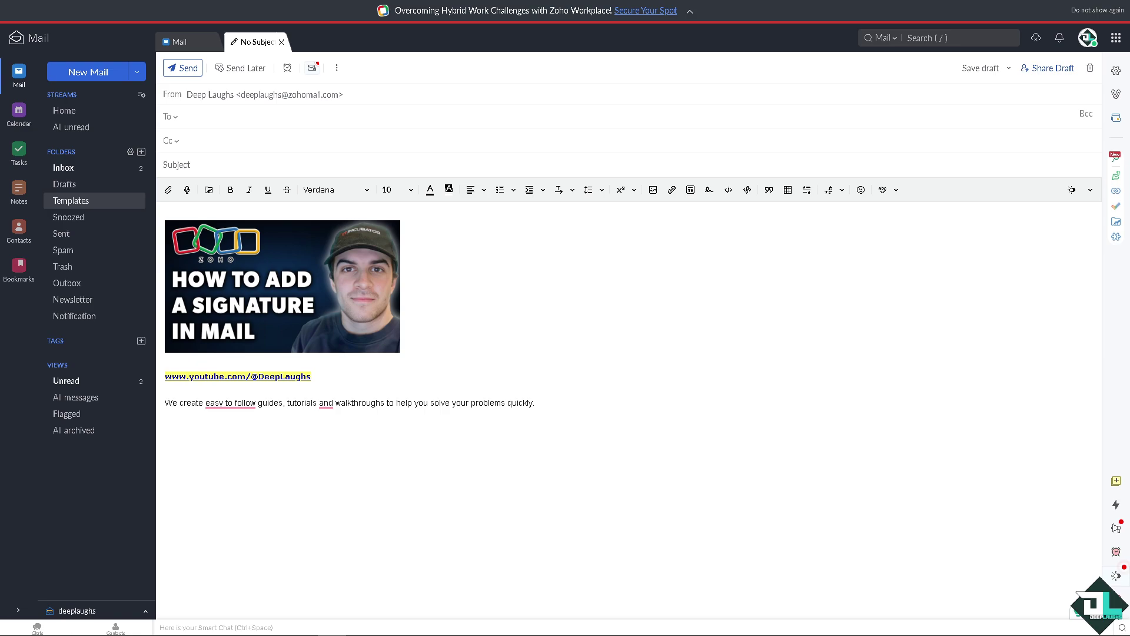
Step: Insert DL thumbnail.png at the top of the email body
click(651, 191)
click(533, 239)
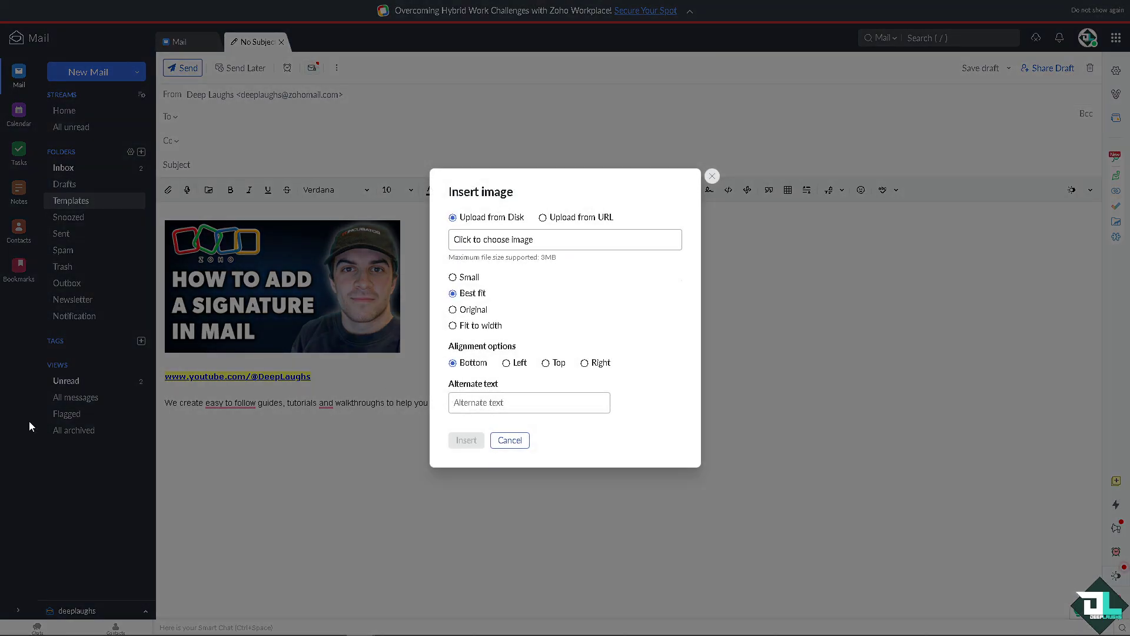
double_click(228, 437)
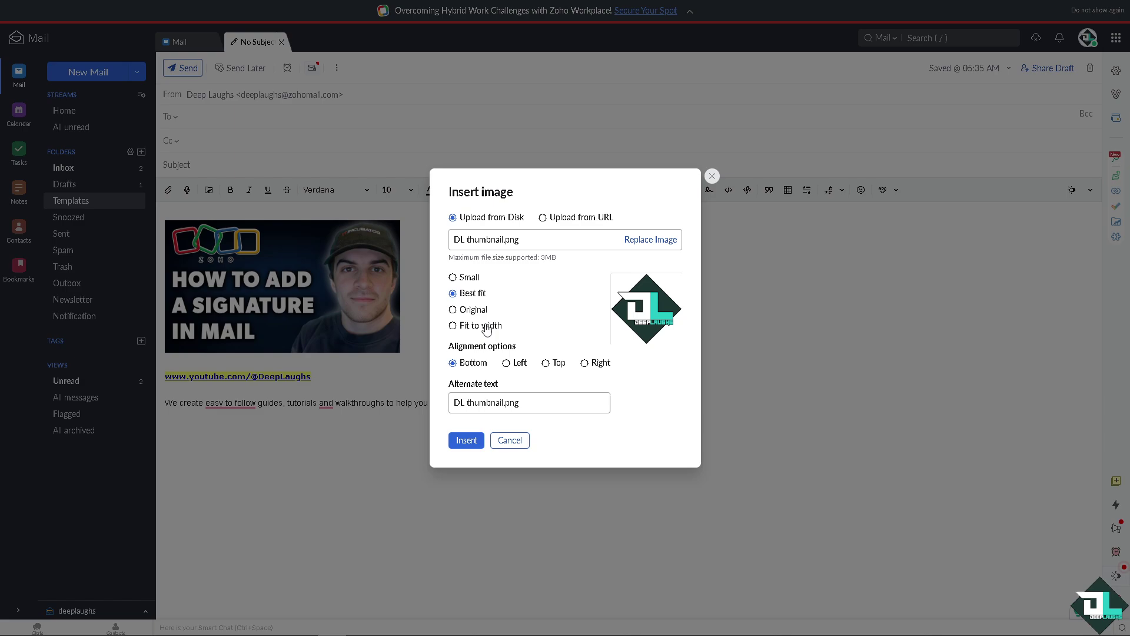
click(473, 441)
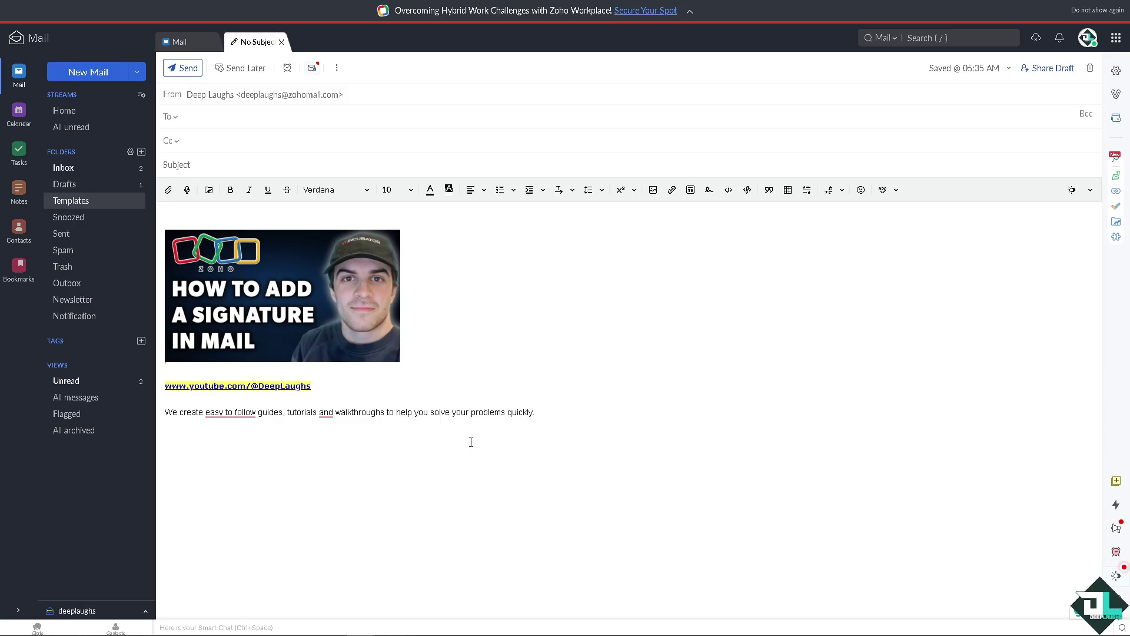